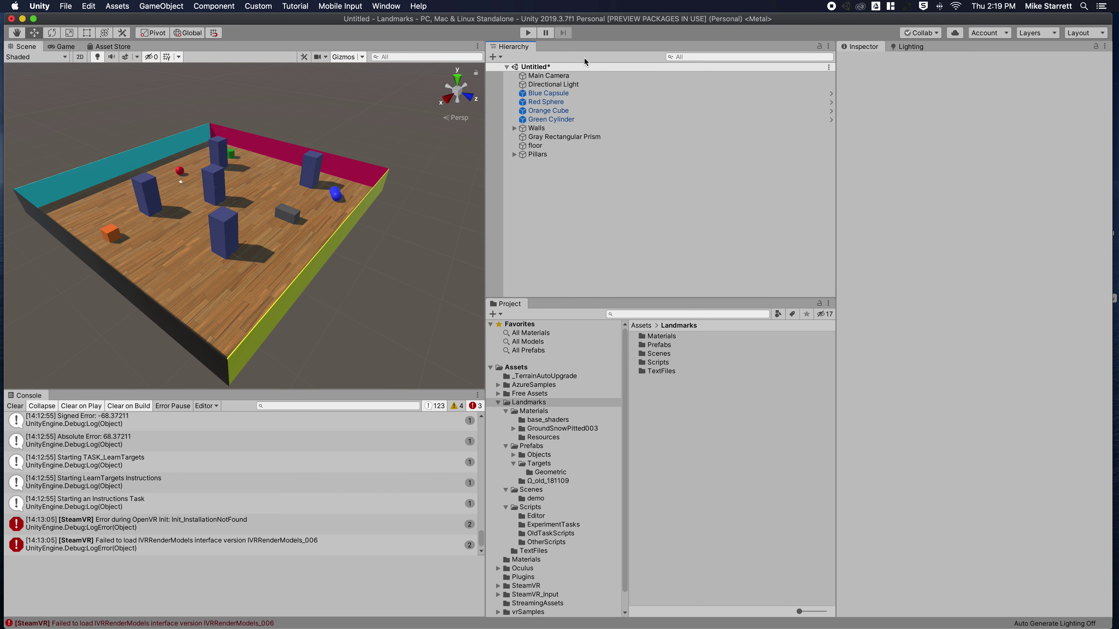
Expand the Walls and Pillars groups, and play-test the scene through the Main Camera.
{"action": "left_click", "coordinate": [514, 154]}
{"action": "left_click", "coordinate": [514, 127]}
{"action": "left_click", "coordinate": [549, 232]}
{"action": "left_click", "coordinate": [542, 76]}
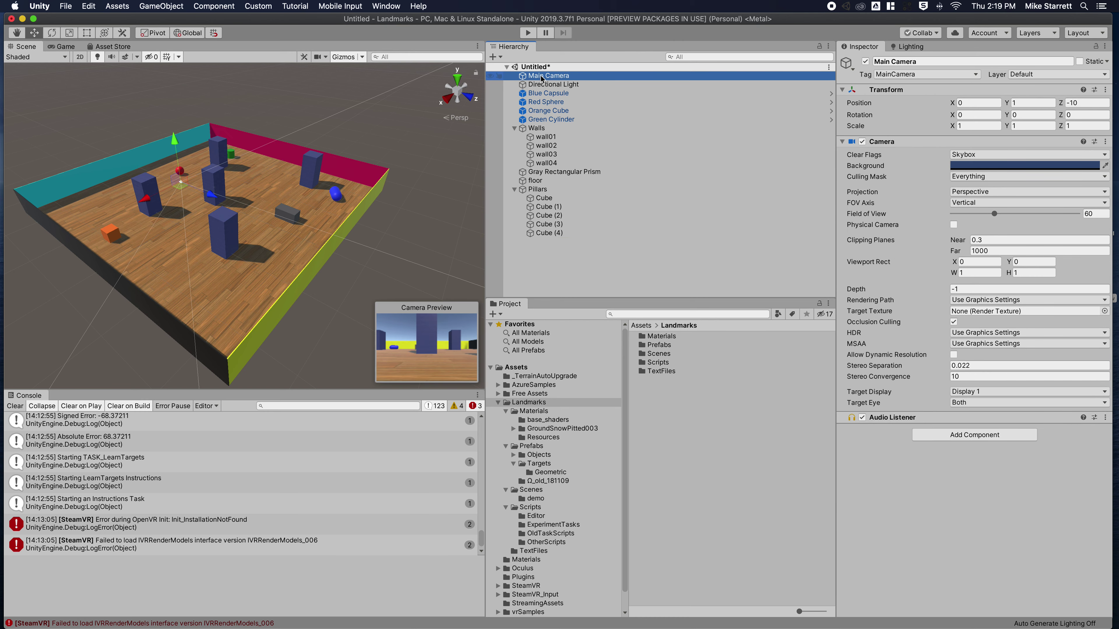
{"action": "left_click", "coordinate": [529, 33]}
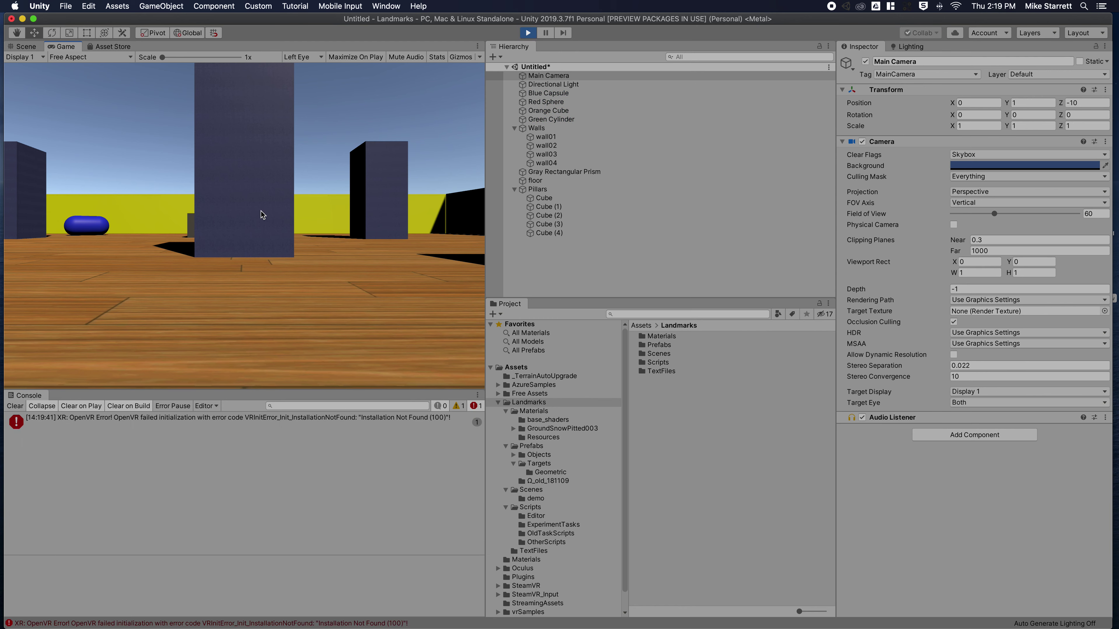
{"action": "left_click", "coordinate": [528, 33]}
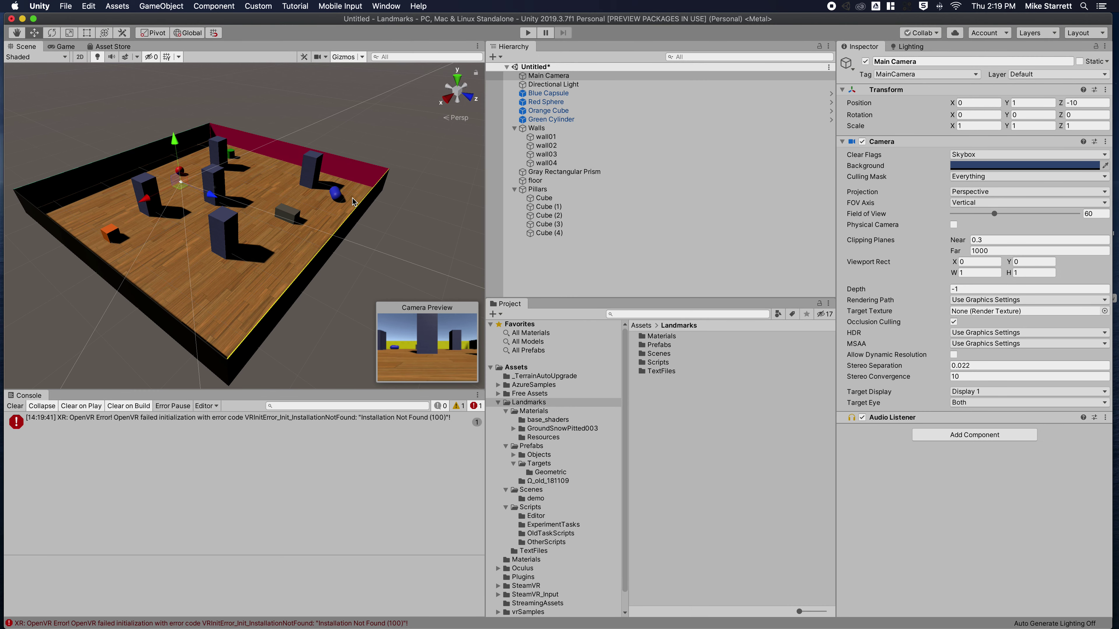
{"action": "left_click", "coordinate": [435, 249]}
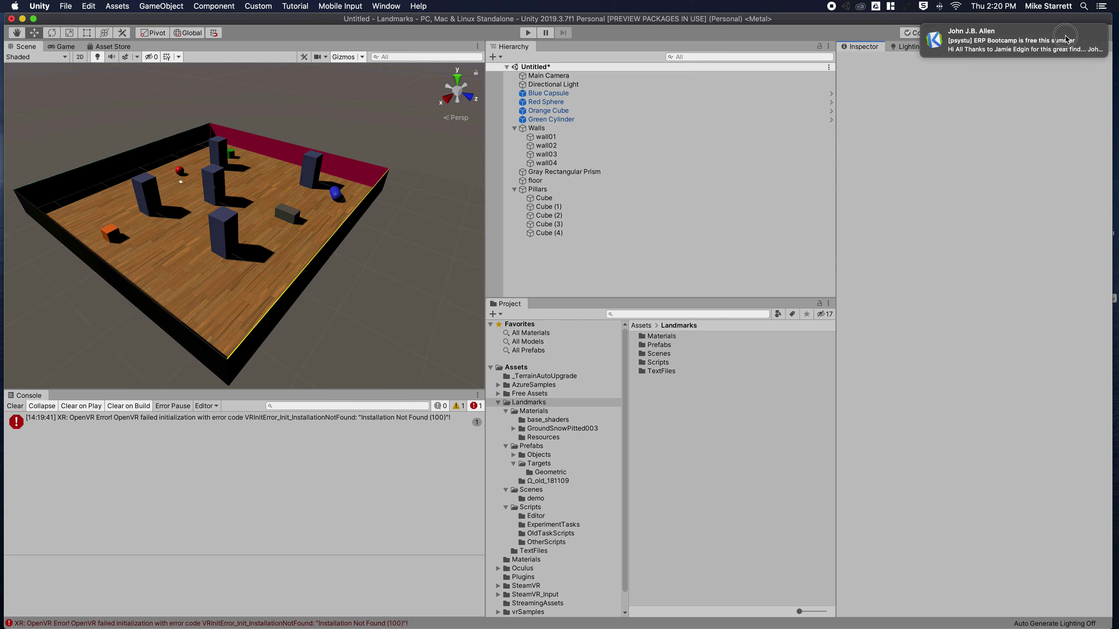
Open the scene's lighting settings and enable automatic lighting generation.
{"action": "left_click", "coordinate": [1057, 40]}
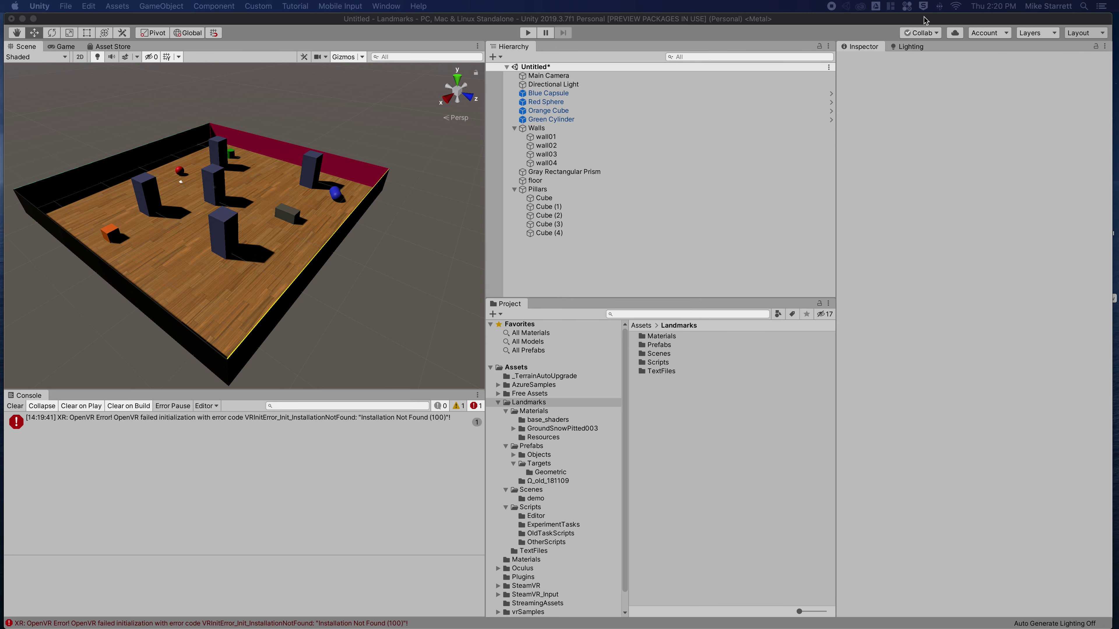
{"action": "left_click", "coordinate": [382, 7]}
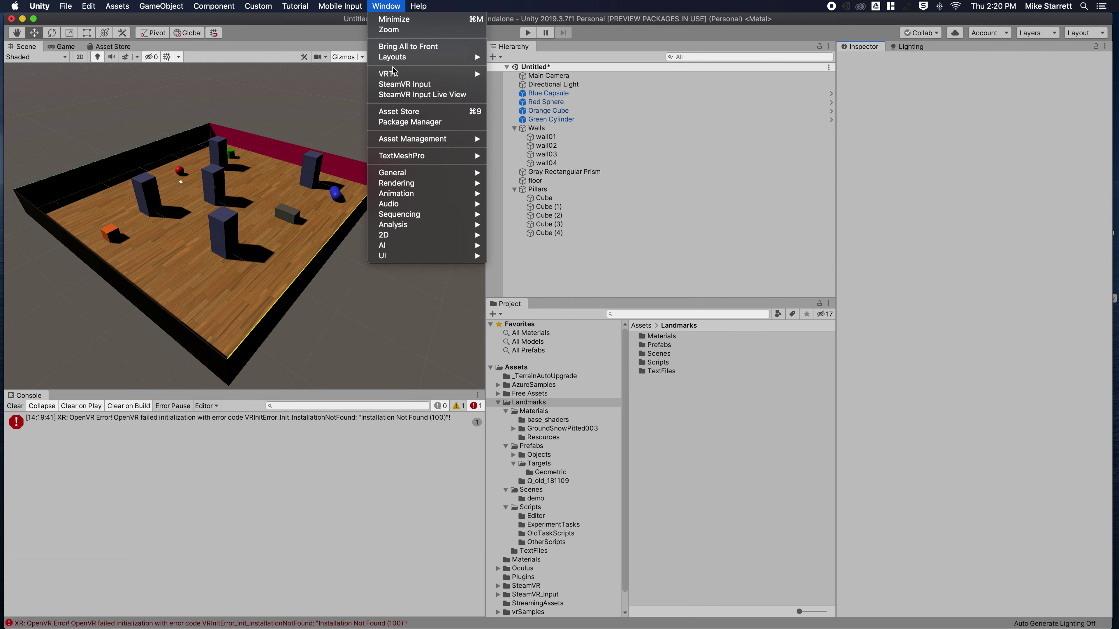
{"action": "mouse_move", "coordinate": [429, 189]}
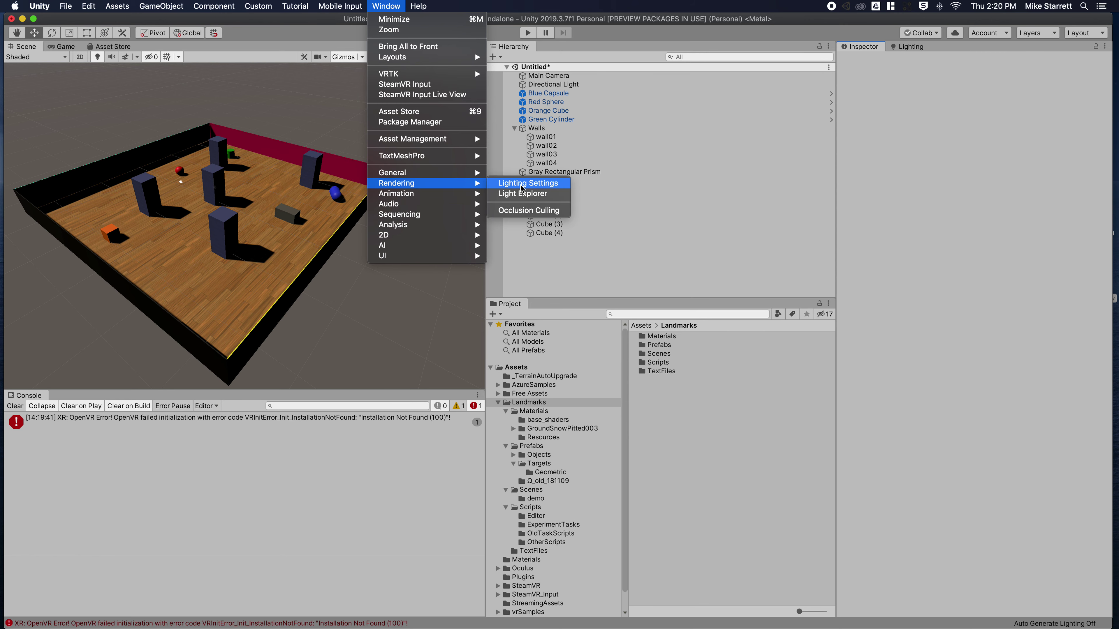
{"action": "left_click", "coordinate": [520, 183]}
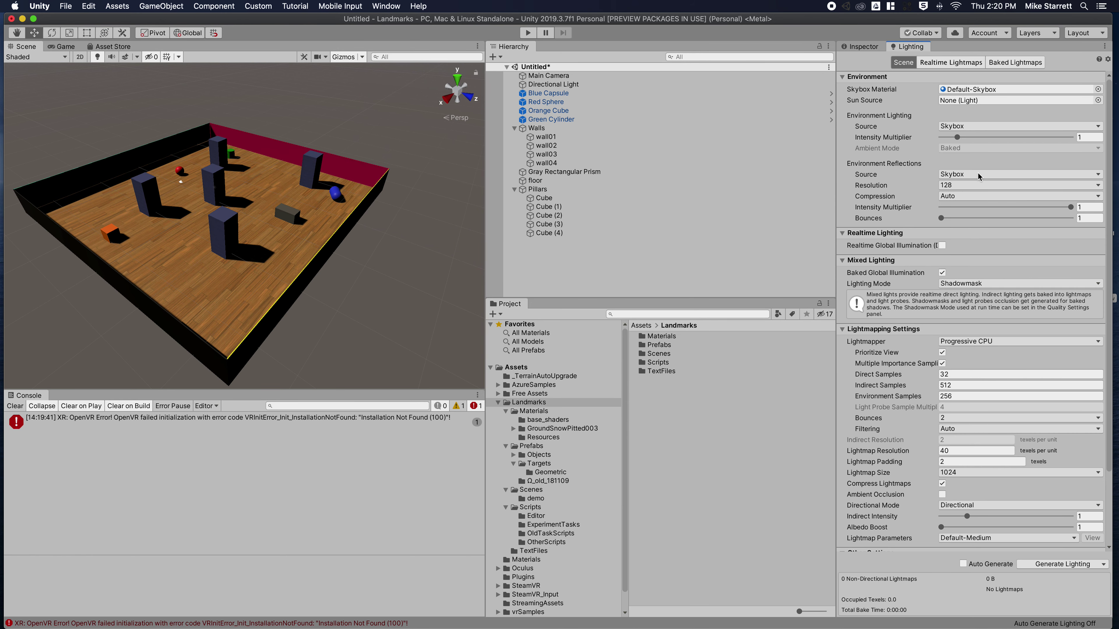
{"action": "left_click", "coordinate": [963, 565]}
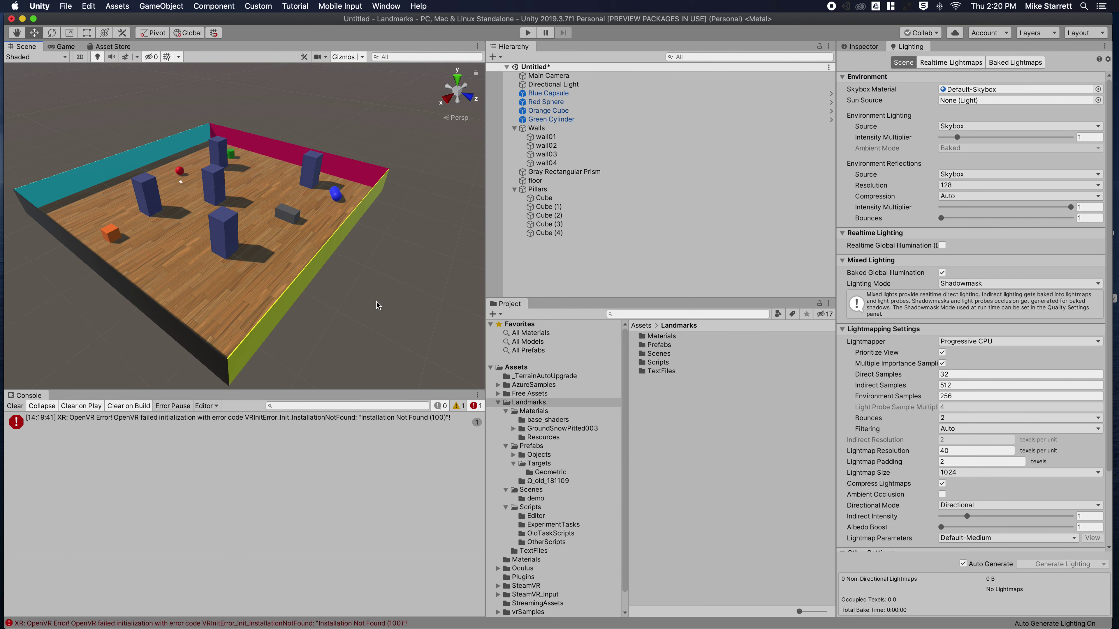
Collapse the Walls and Pillars groups and delete the Main Camera and Directional Light from the scene.
{"action": "left_click", "coordinate": [515, 129]}
{"action": "left_click", "coordinate": [514, 155]}
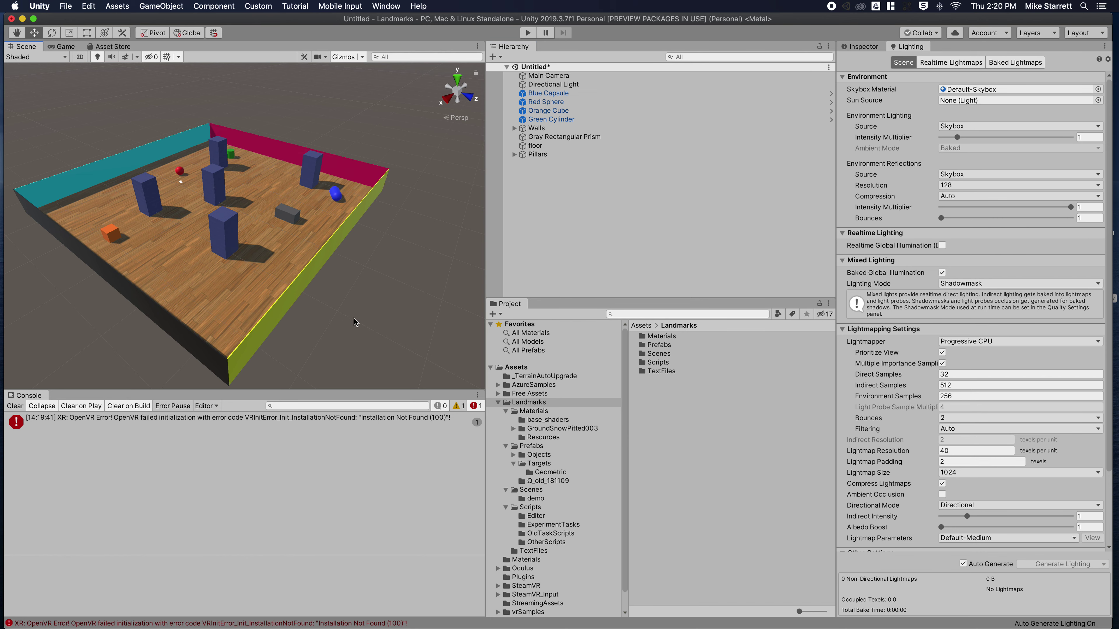
{"action": "left_click", "coordinate": [549, 76]}
{"action": "left_click", "coordinate": [554, 85], "text": "shift"}
{"action": "key", "text": "super+BackSpace"}
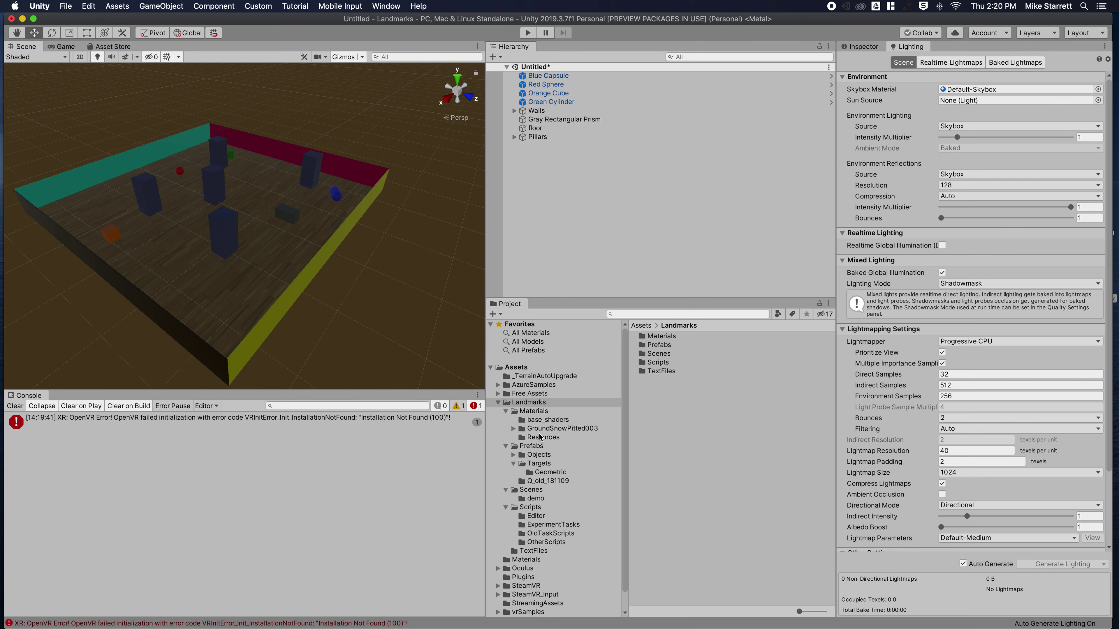
Add the _Landmarks_ prefab from the Landmarks Prefabs folder to the scene, above the Blue Capsule.
{"action": "left_click", "coordinate": [533, 455]}
{"action": "left_click", "coordinate": [532, 446]}
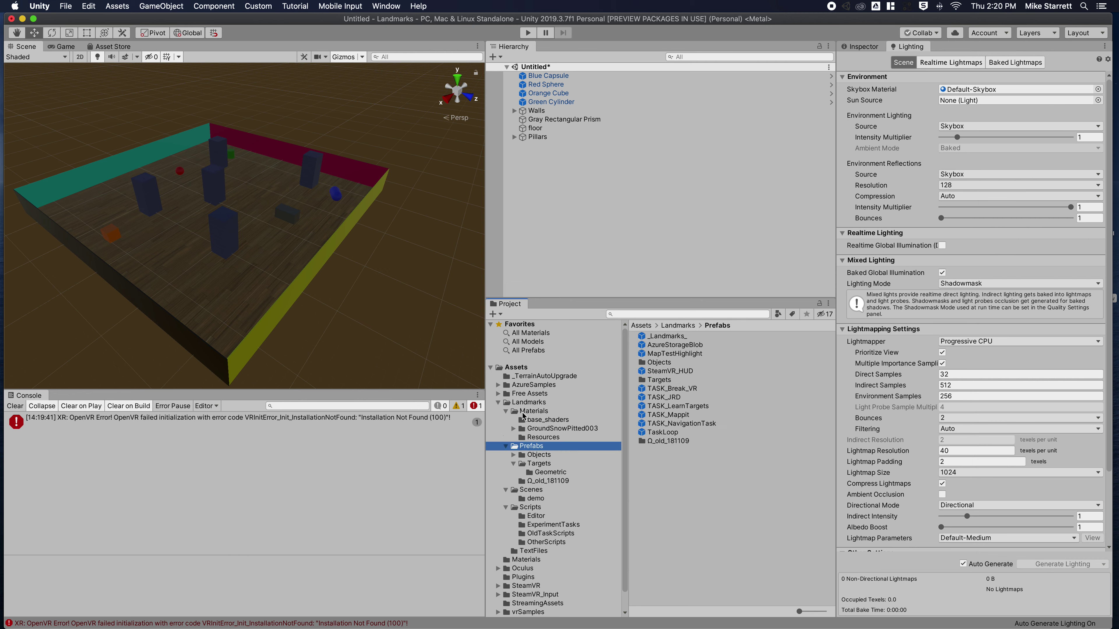
{"action": "left_click", "coordinate": [505, 411]}
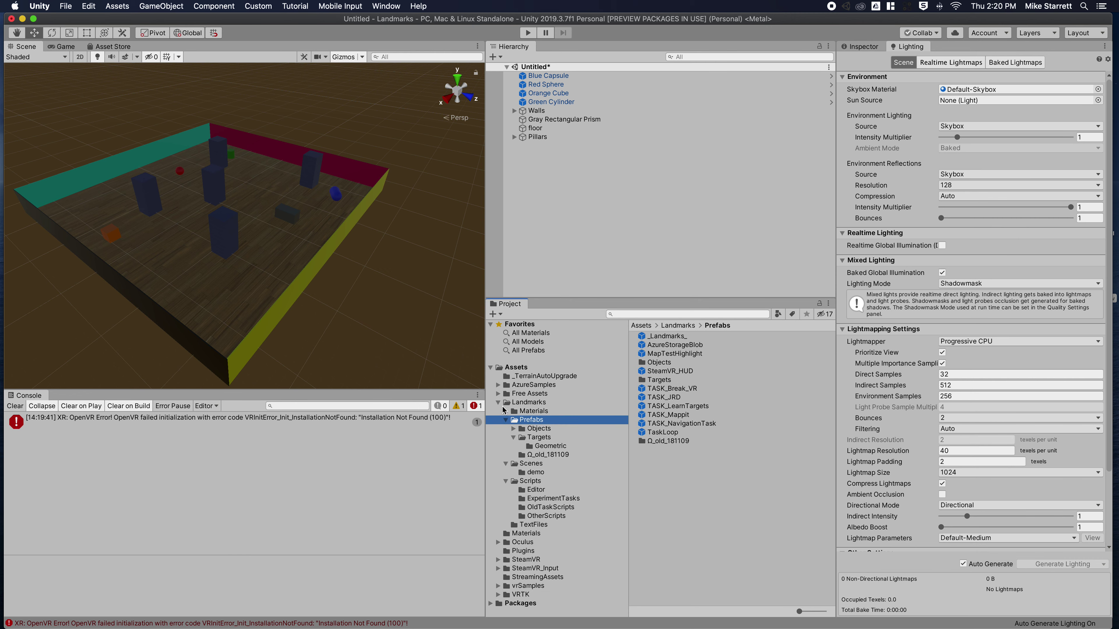
{"action": "left_click", "coordinate": [562, 403]}
{"action": "double_click", "coordinate": [661, 346]}
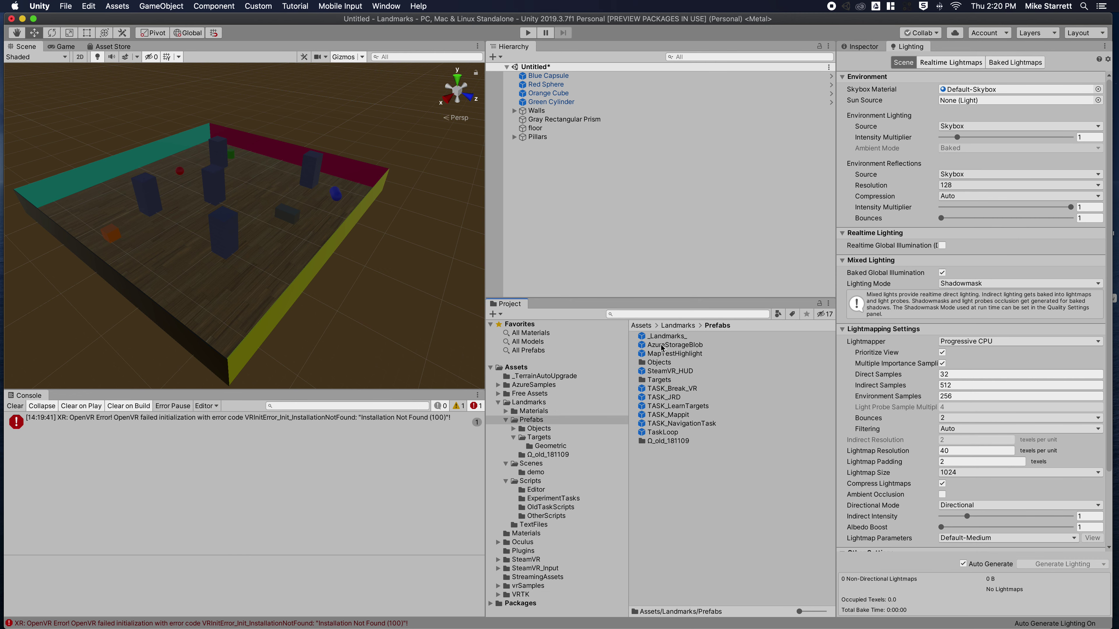
{"action": "left_click_drag", "start_coordinate": [661, 339], "coordinate": [529, 76]}
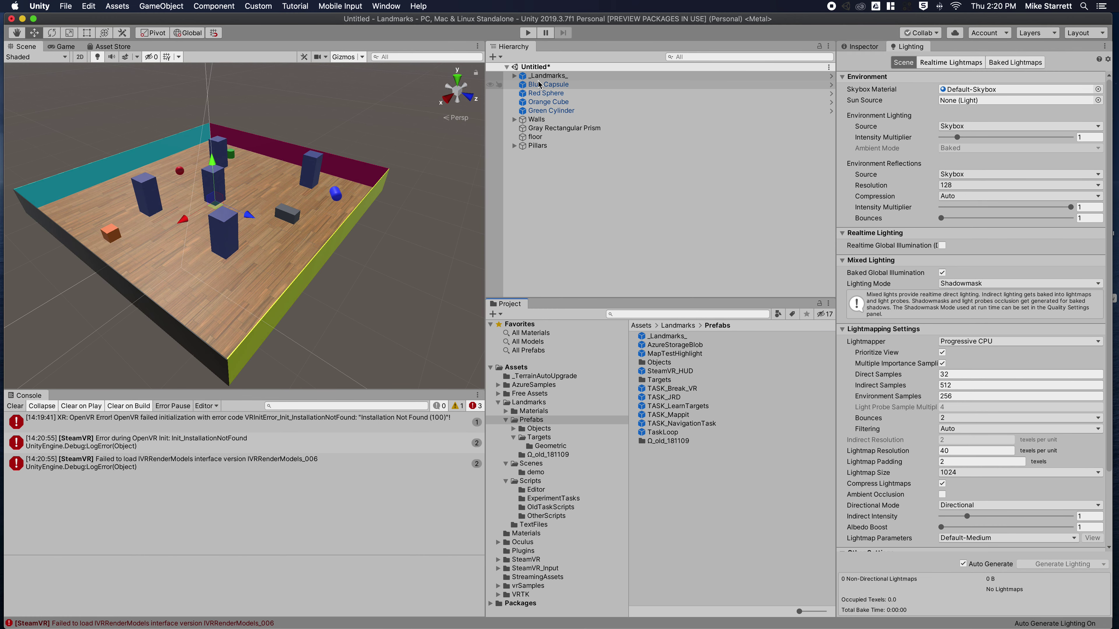
Move the Blue Capsule, Red Sphere, Orange Cube and Green Cylinder into TargetObjects under LM_Environment.
{"action": "left_click", "coordinate": [519, 76]}
{"action": "left_click", "coordinate": [514, 76]}
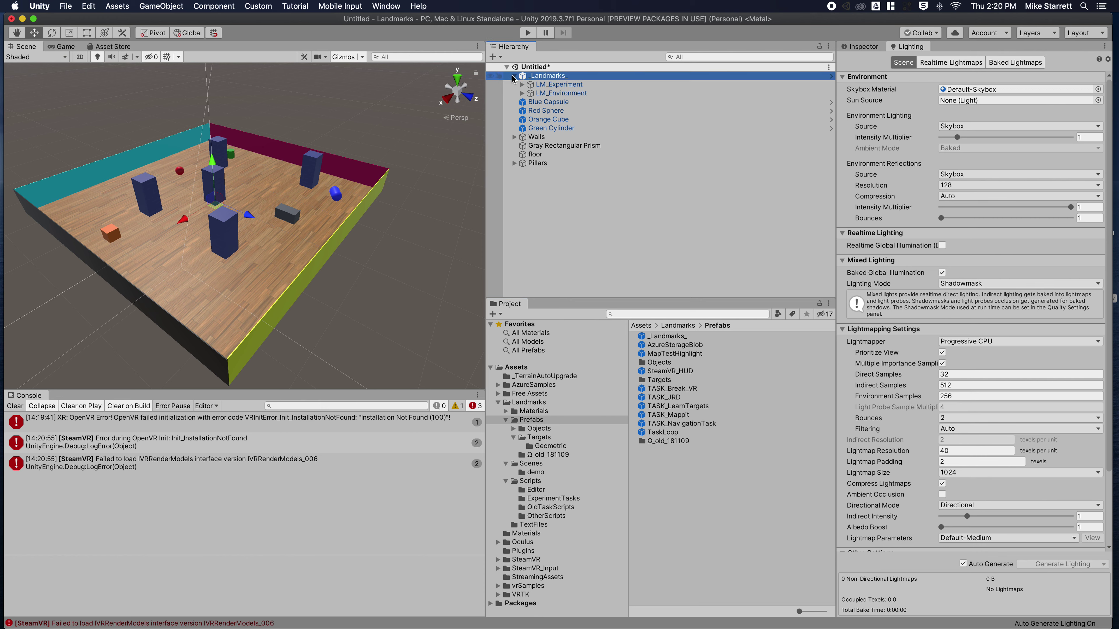
{"action": "left_click", "coordinate": [521, 93]}
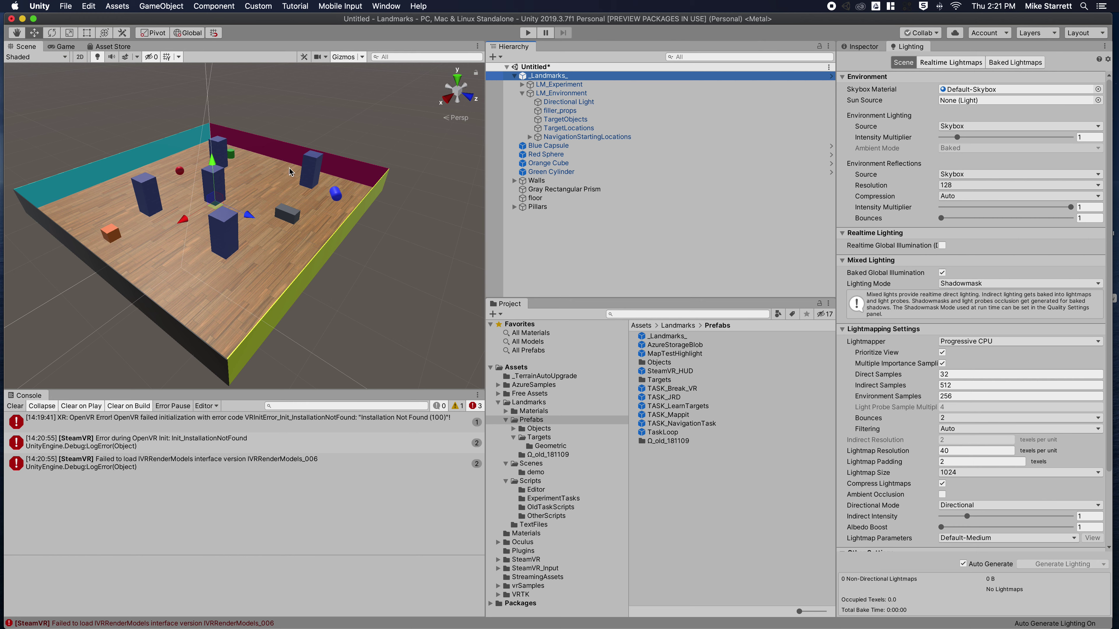
{"action": "left_click", "coordinate": [550, 146]}
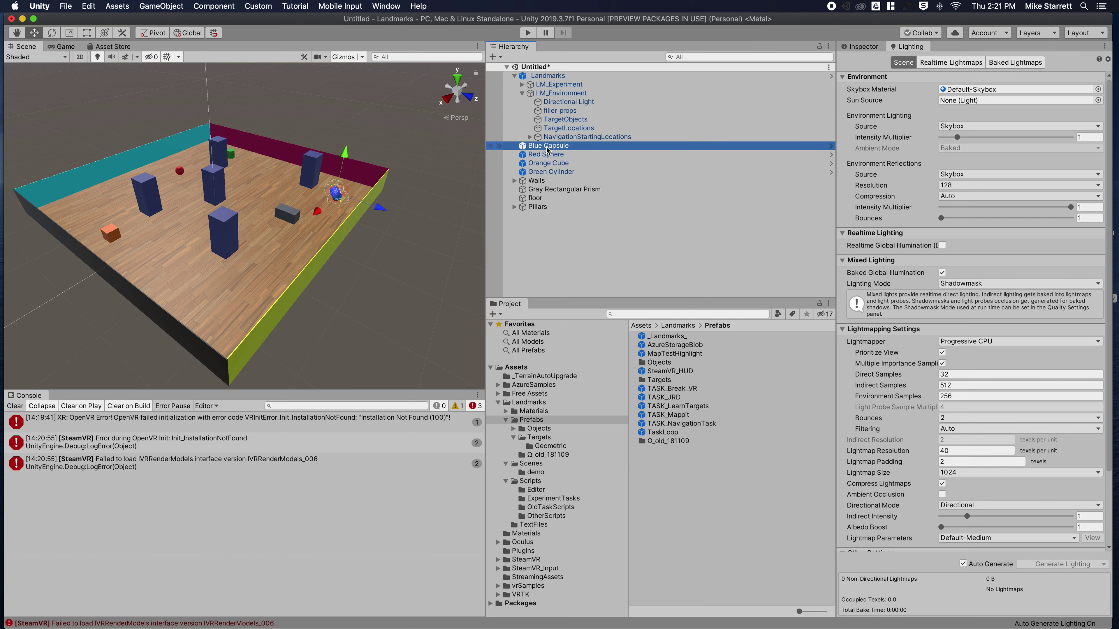
{"action": "left_click", "coordinate": [548, 172], "text": "shift"}
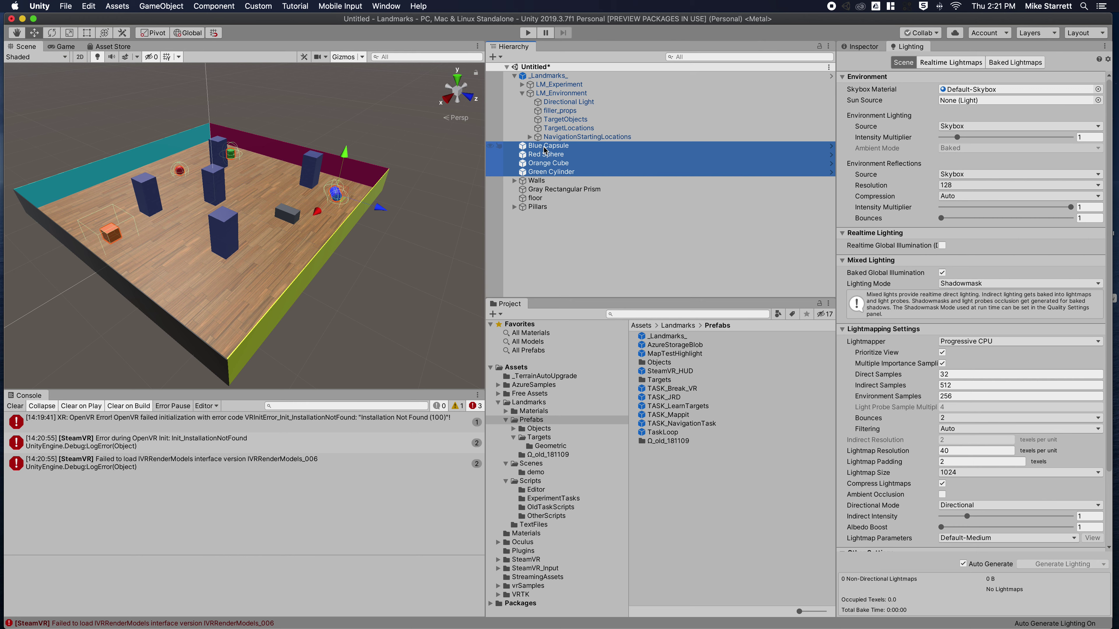
{"action": "left_click_drag", "start_coordinate": [543, 148], "coordinate": [565, 120]}
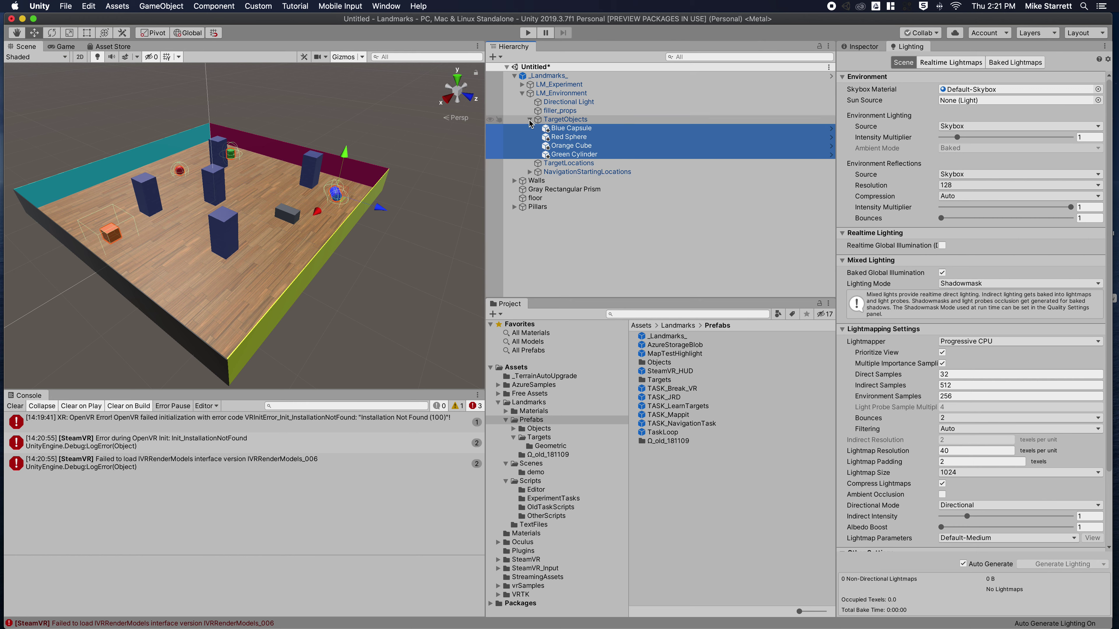
Inspect the properties of TargetObjects and of each target object inside it.
{"action": "left_click", "coordinate": [590, 138]}
{"action": "left_click", "coordinate": [568, 120]}
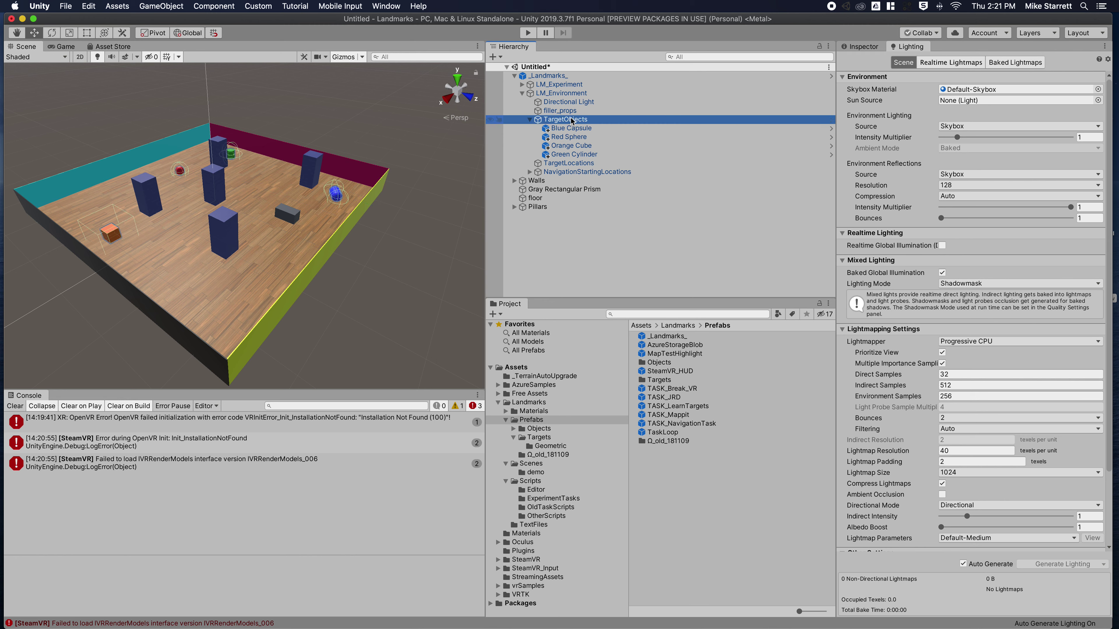
{"action": "left_click", "coordinate": [862, 46]}
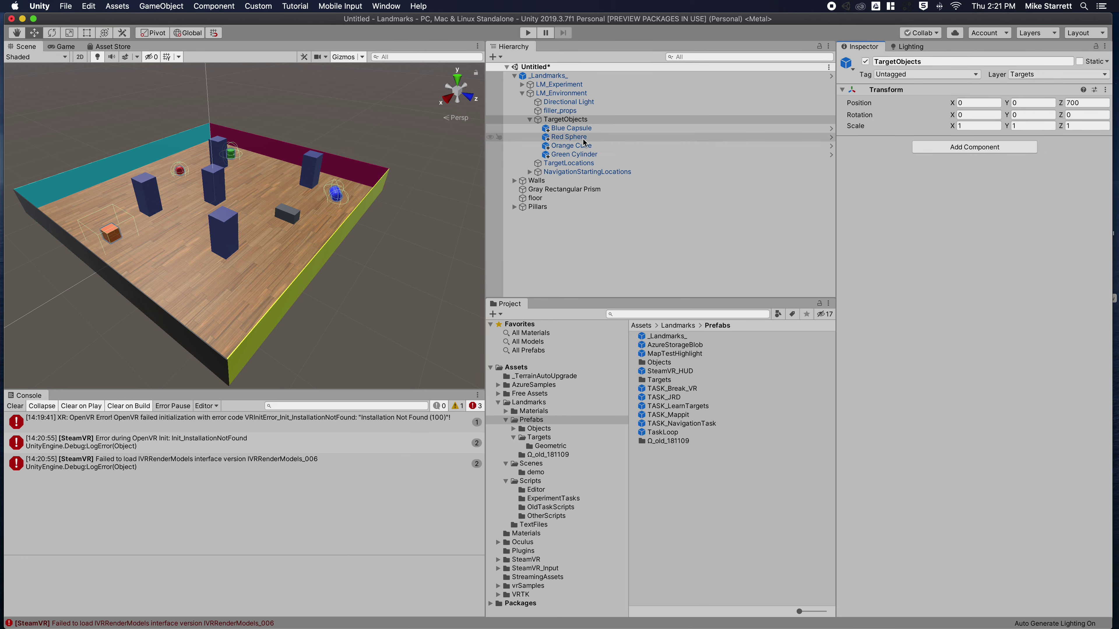
{"action": "left_click", "coordinate": [571, 145]}
{"action": "left_click", "coordinate": [579, 137]}
{"action": "left_click", "coordinate": [572, 128]}
{"action": "left_click", "coordinate": [571, 145]}
{"action": "left_click", "coordinate": [573, 154]}
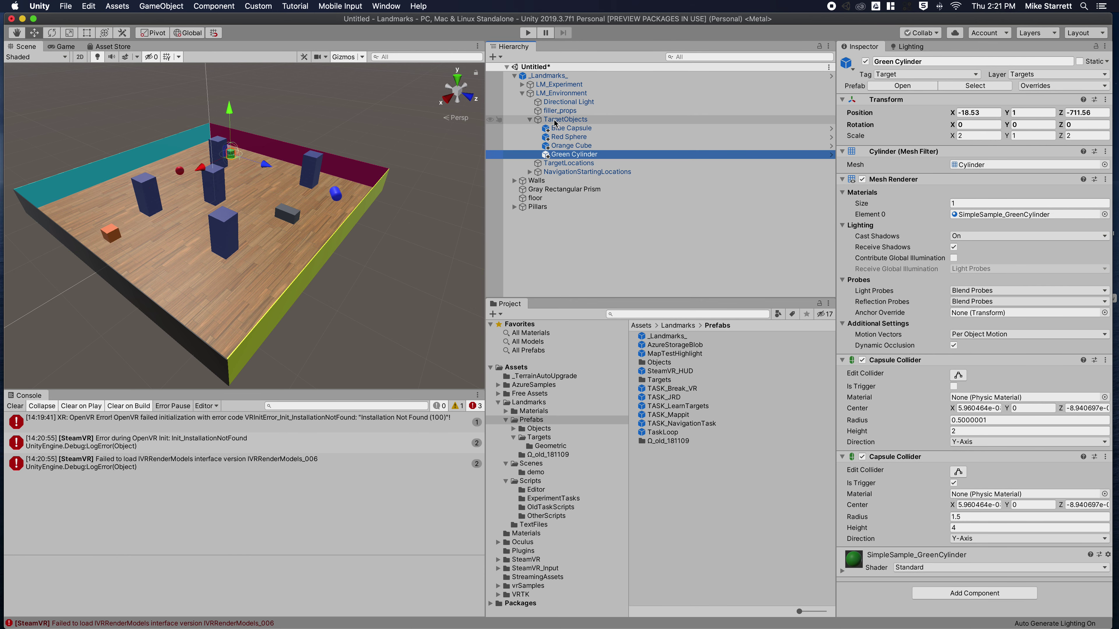
Move Walls, Gray Rectangular Prism, floor and Pillars into filler_props under LM_Environment.
{"action": "left_click", "coordinate": [534, 182]}
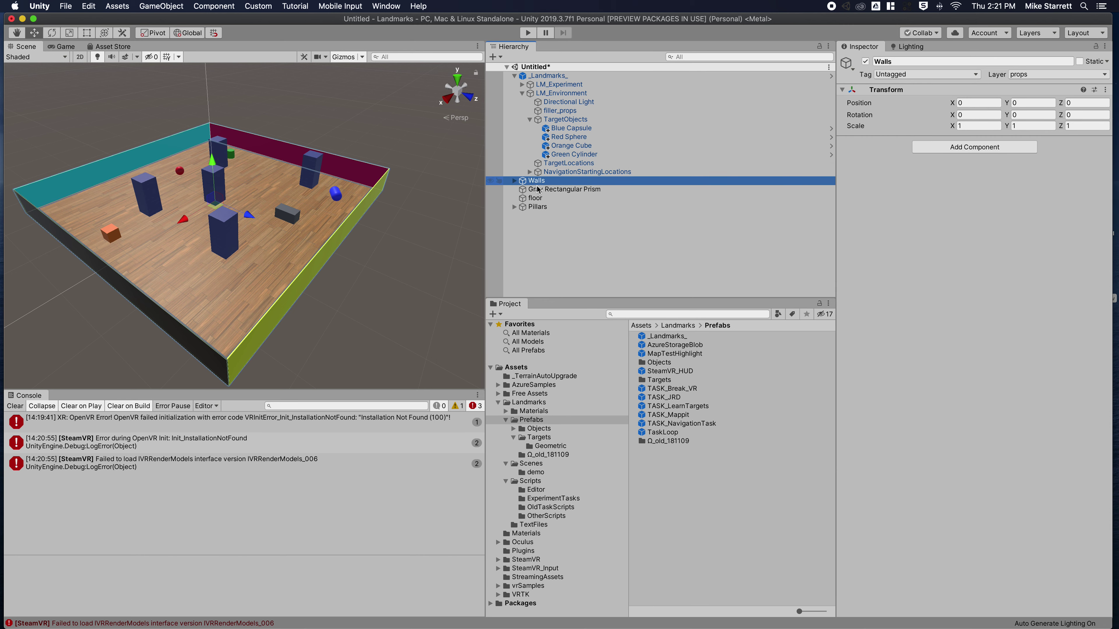
{"action": "left_click", "coordinate": [538, 208], "text": "shift"}
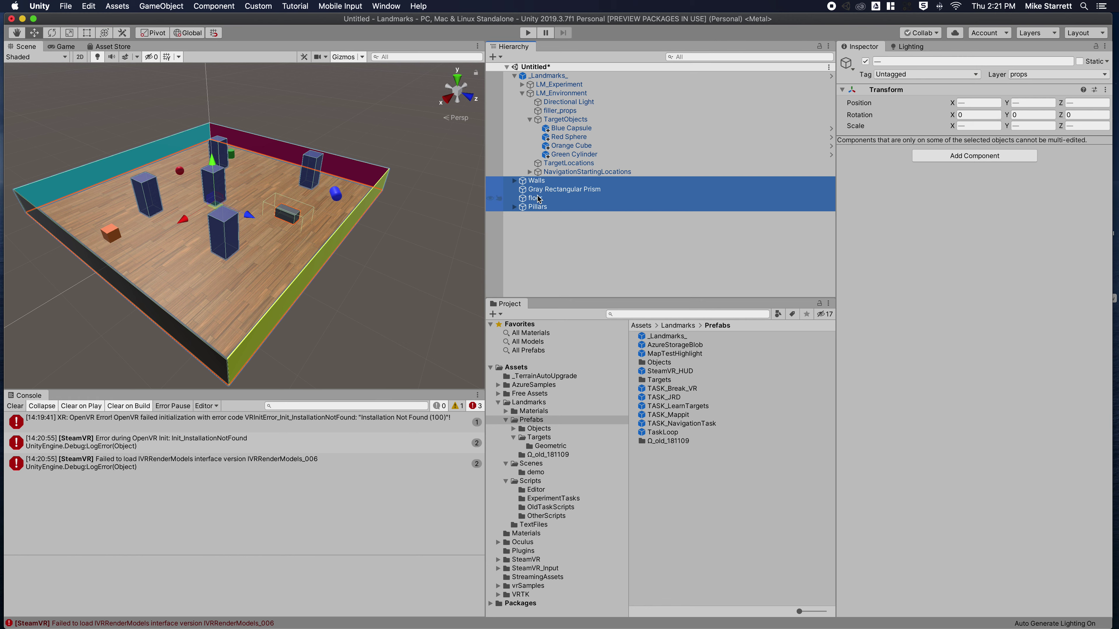
{"action": "left_click", "coordinate": [514, 77]}
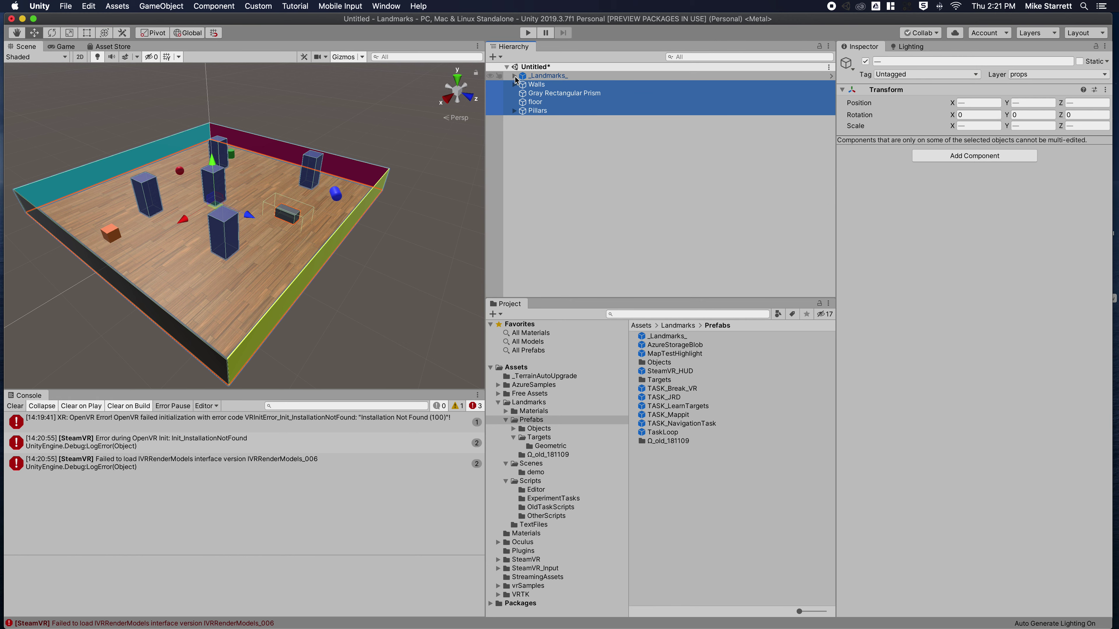
{"action": "left_click", "coordinate": [514, 76]}
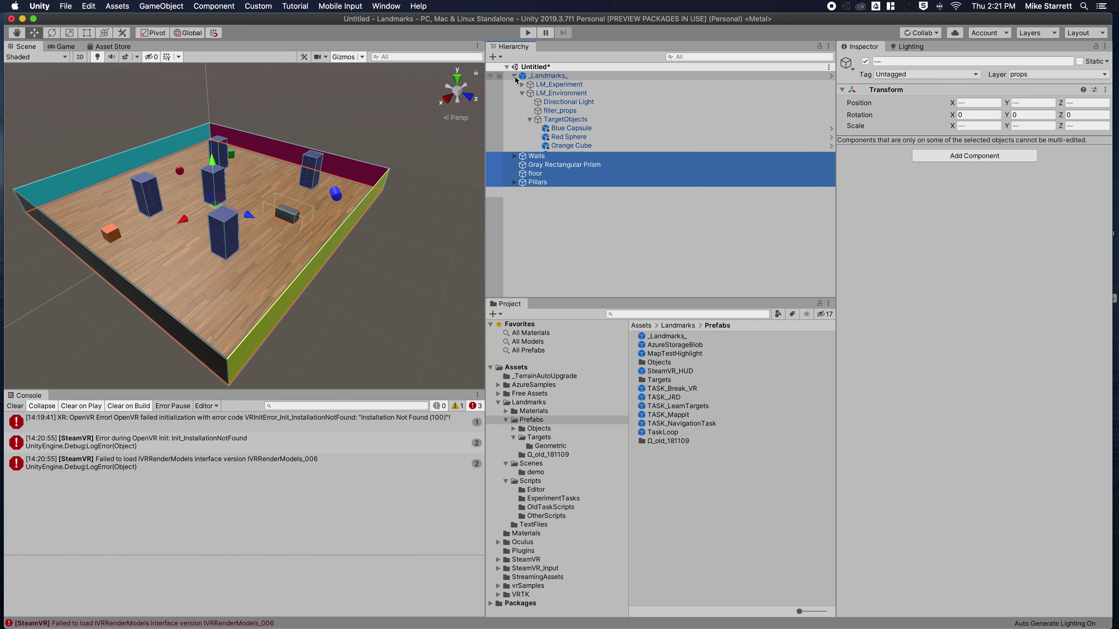
{"action": "left_click", "coordinate": [529, 120]}
{"action": "left_click_drag", "start_coordinate": [540, 140], "coordinate": [554, 114]}
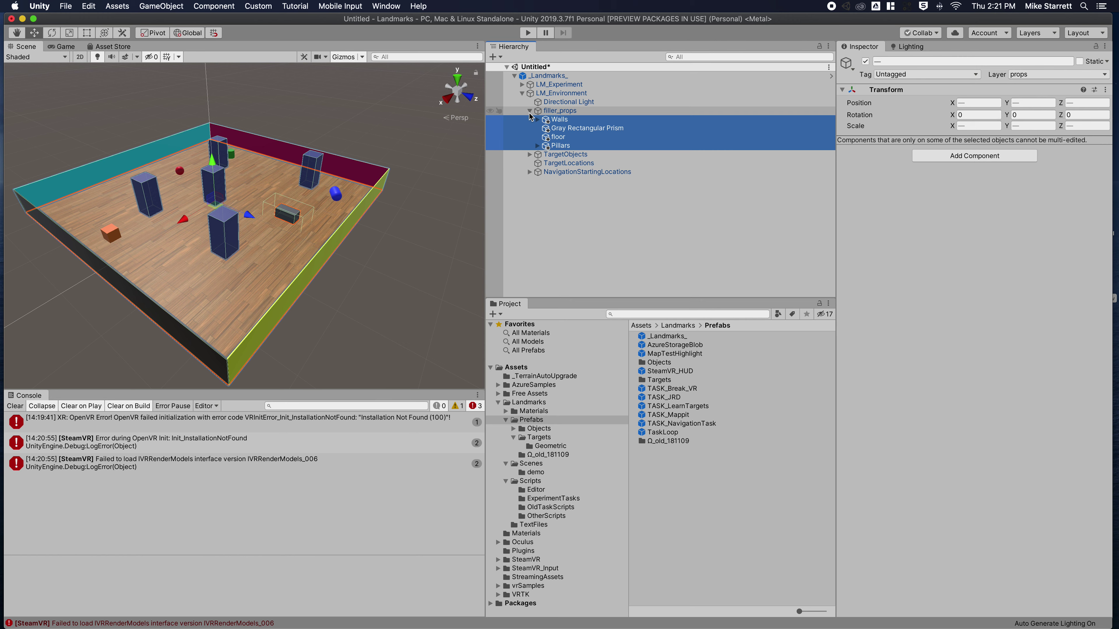
{"action": "left_click", "coordinate": [529, 110]}
Examine how the _Landmarks_ object is organised, including the contents of LM_Environment and LM_Experiment.
{"action": "left_click", "coordinate": [514, 76]}
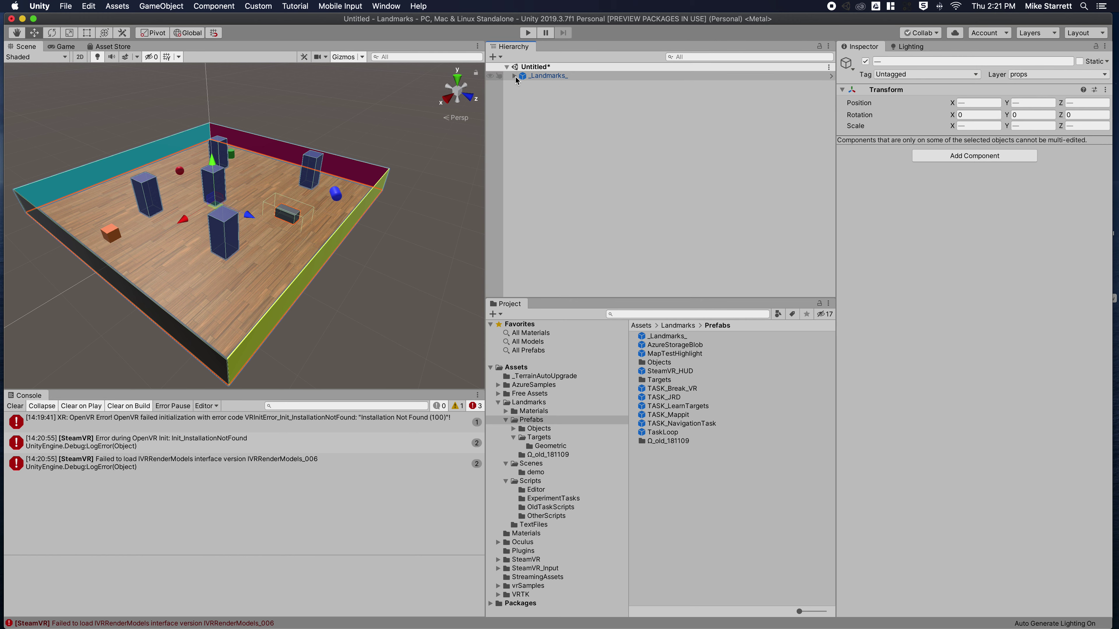
{"action": "left_click", "coordinate": [514, 76]}
{"action": "left_click", "coordinate": [523, 94]}
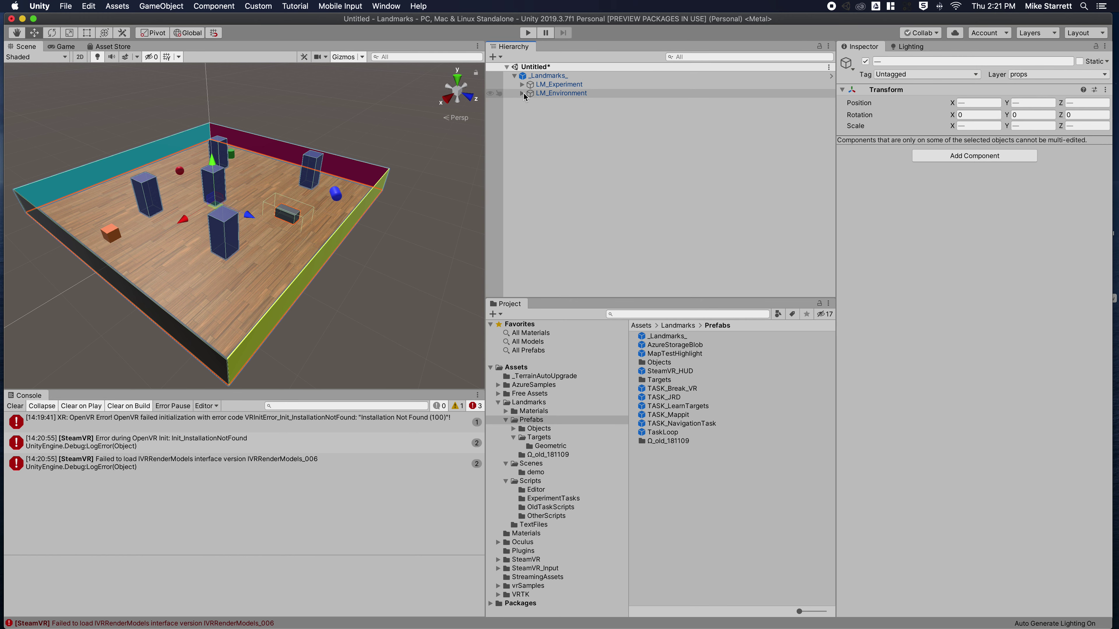
{"action": "left_click", "coordinate": [523, 94]}
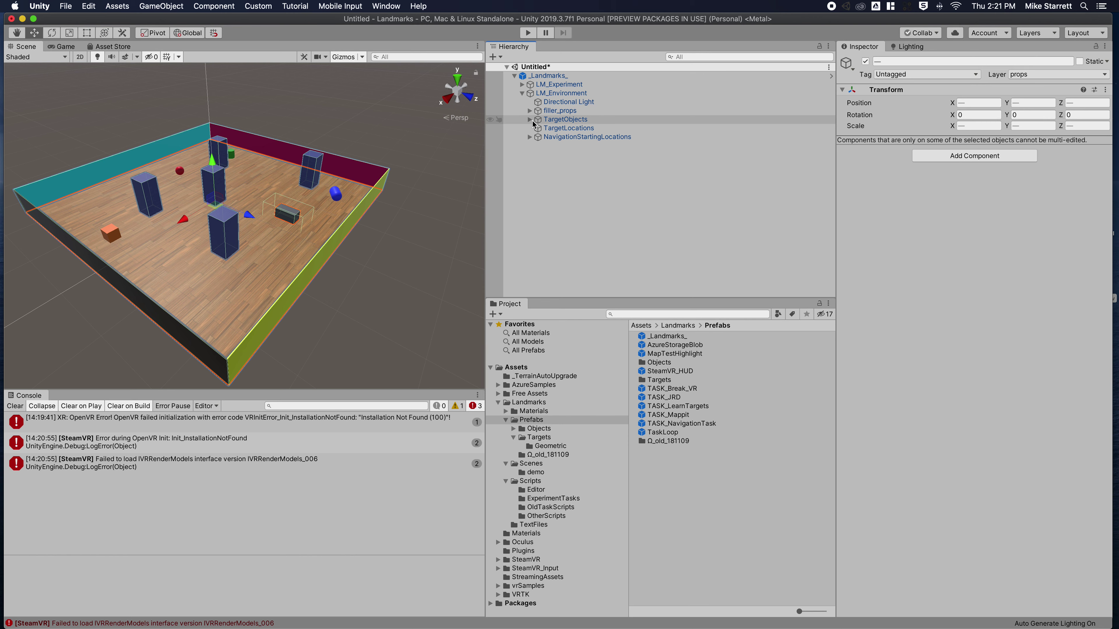
{"action": "left_click", "coordinate": [533, 122]}
{"action": "left_click", "coordinate": [529, 119]}
{"action": "left_click", "coordinate": [529, 120]}
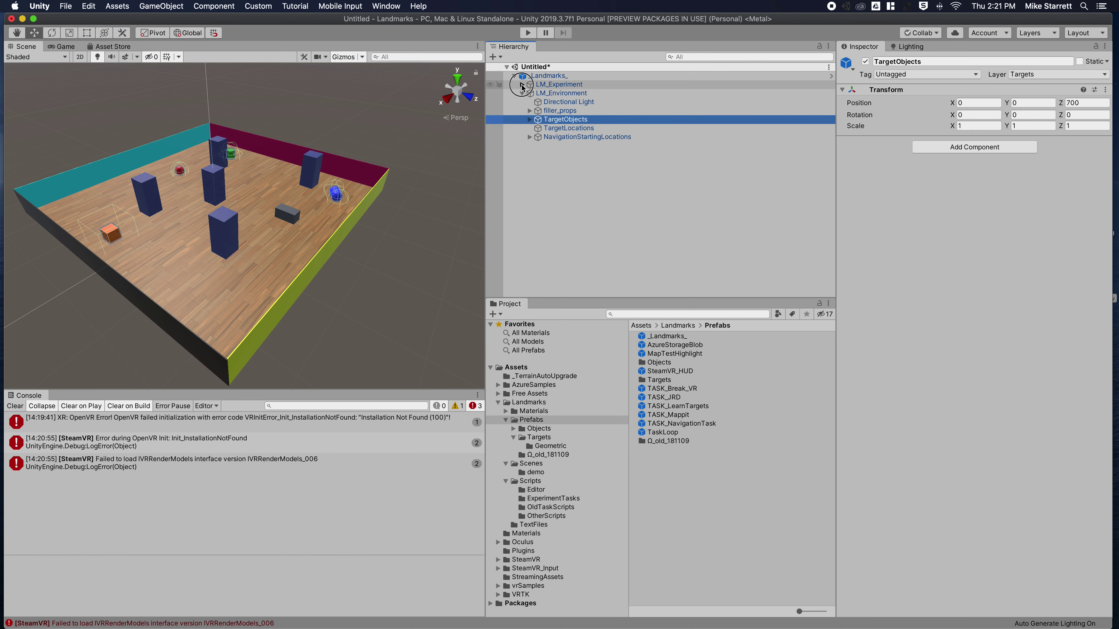
{"action": "left_click", "coordinate": [522, 84]}
{"action": "left_click", "coordinate": [530, 102]}
{"action": "left_click", "coordinate": [530, 103]}
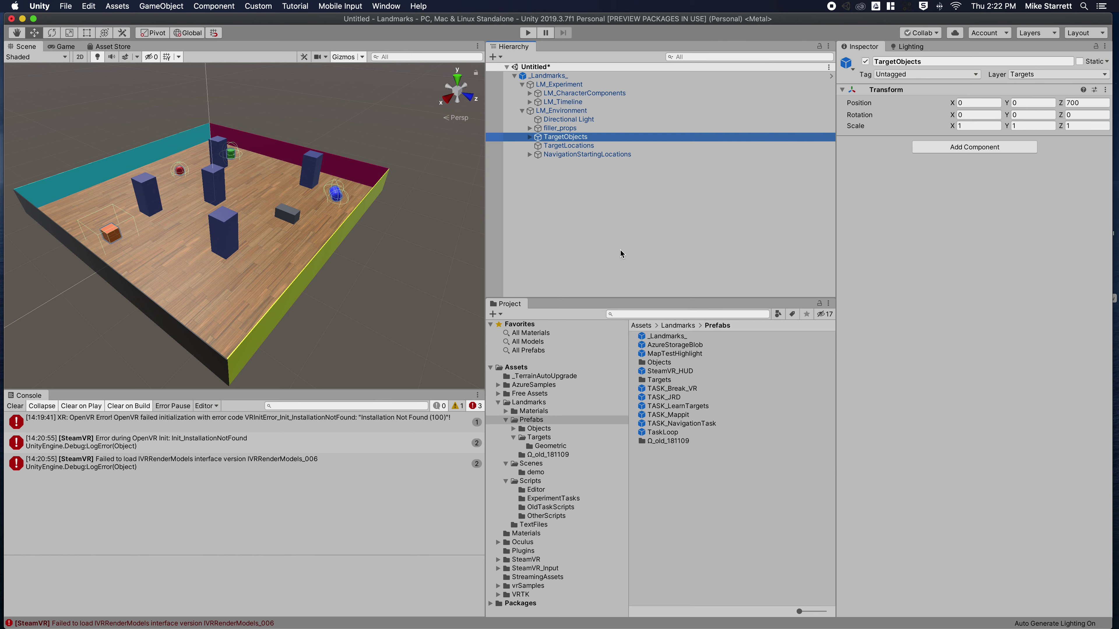
{"action": "left_click", "coordinate": [523, 112]}
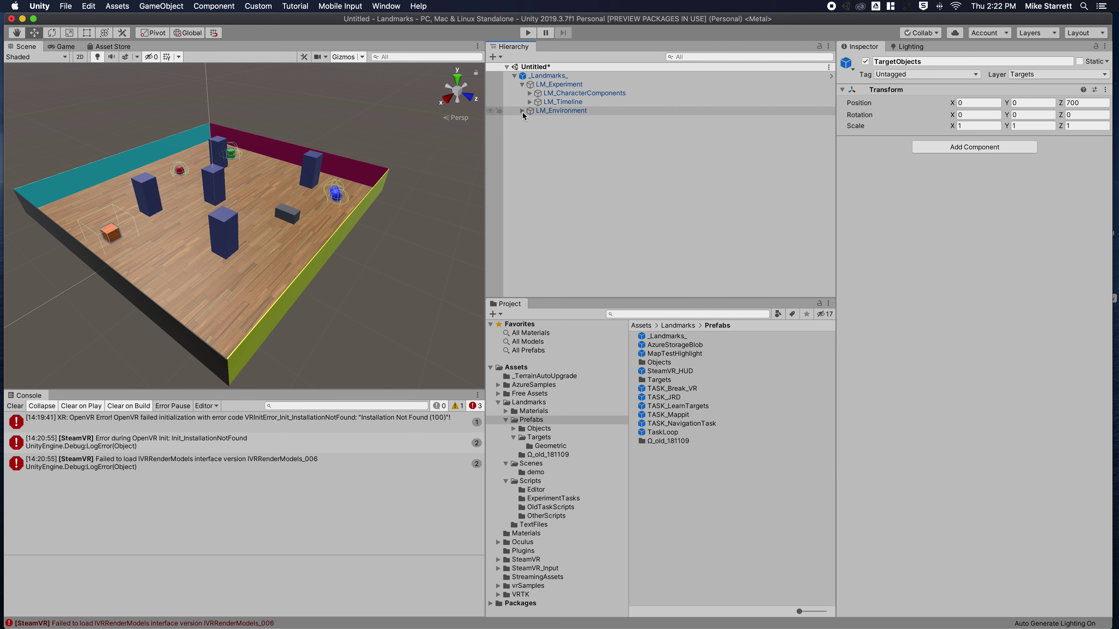
{"action": "left_click", "coordinate": [420, 309]}
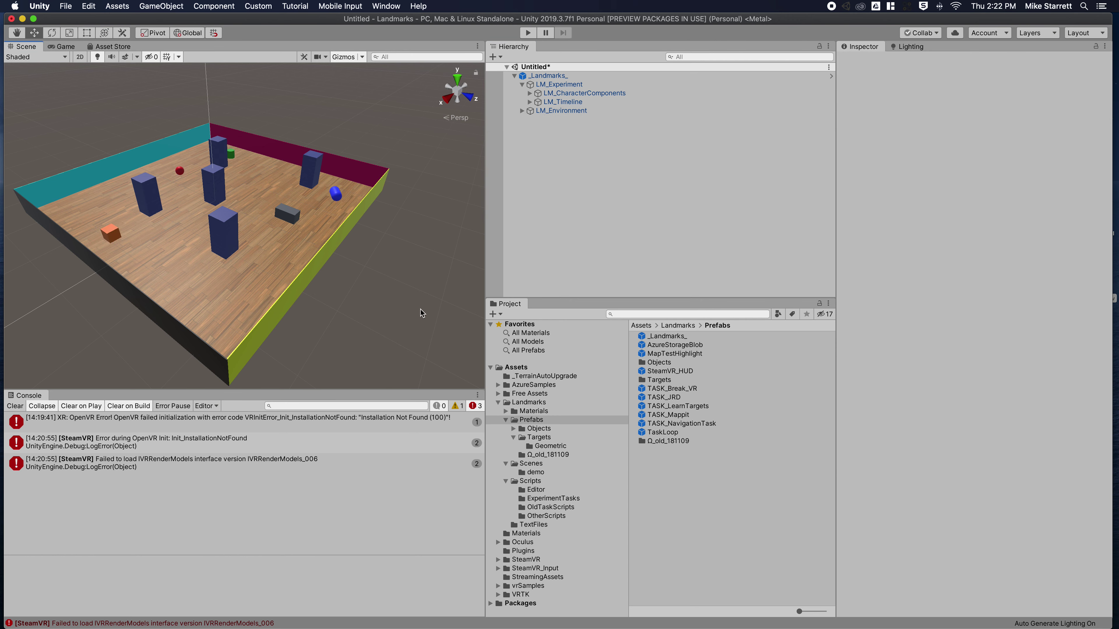